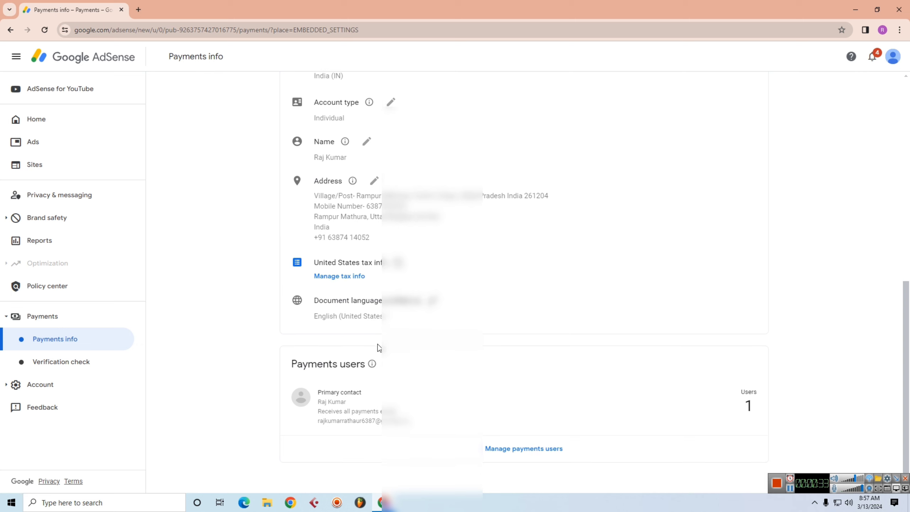
# Step: Start the United States tax info form from Manage tax info and re-verify with the account password
pyautogui.click(335, 277)
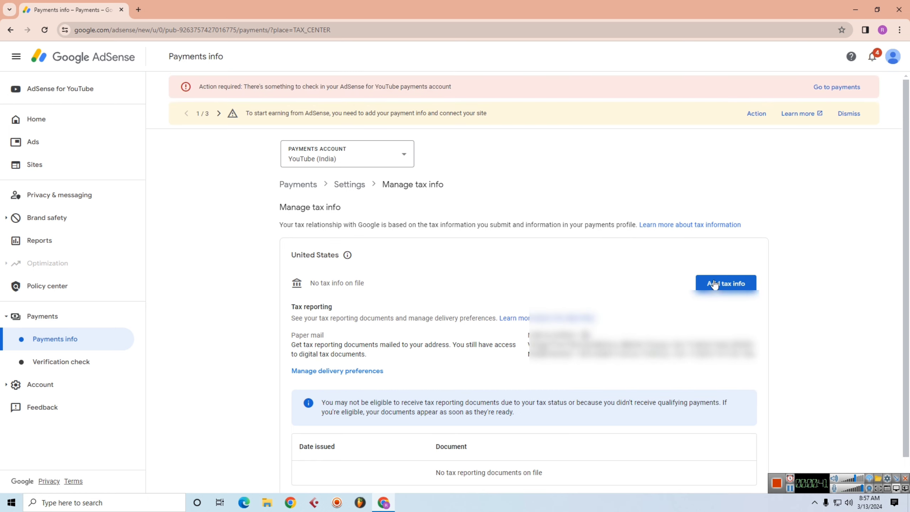
pyautogui.click(712, 287)
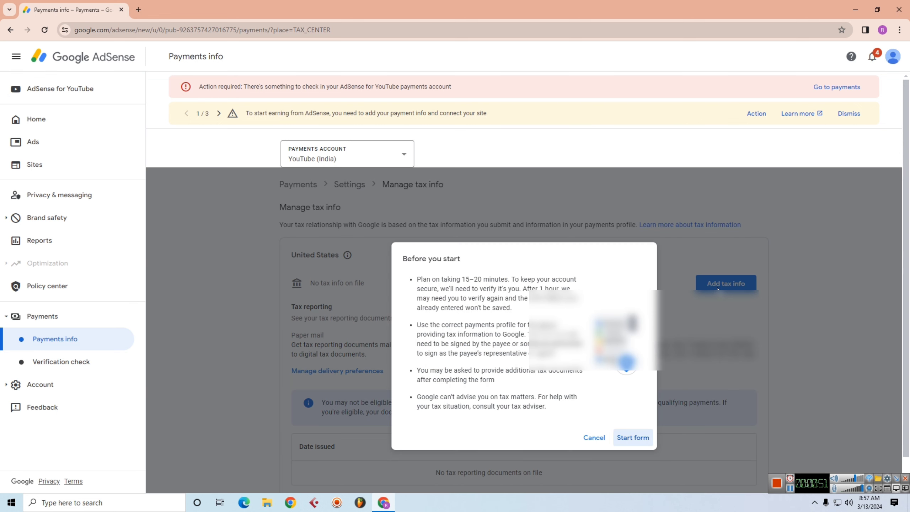
pyautogui.click(630, 438)
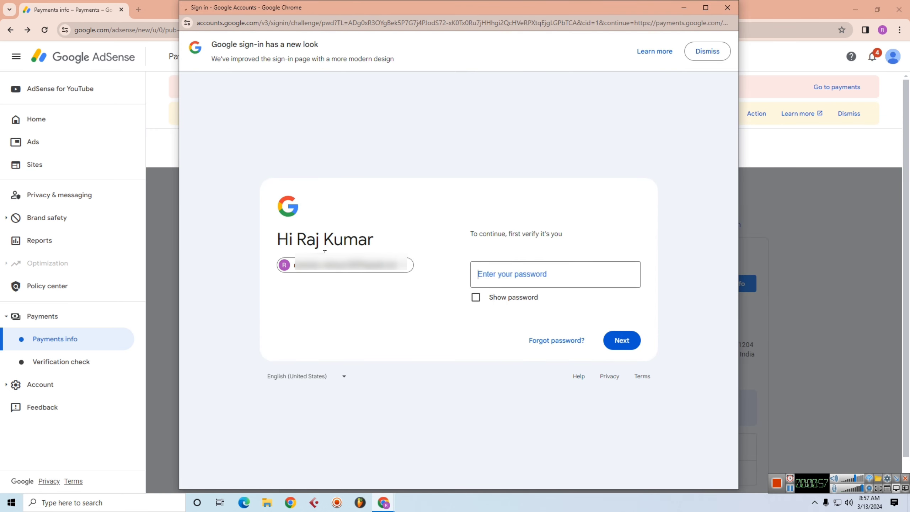
pyautogui.hotkey('ctrl', 'v')
pyautogui.press('Return')
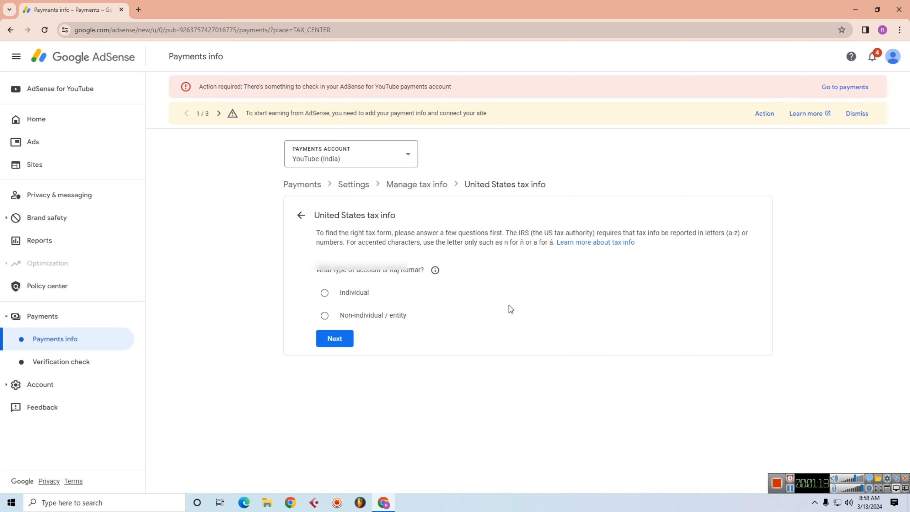
# Step: Answer the questionnaire as an Individual, not a US citizen or resident, and start the W-8BEN form
pyautogui.click(326, 294)
pyautogui.click(342, 341)
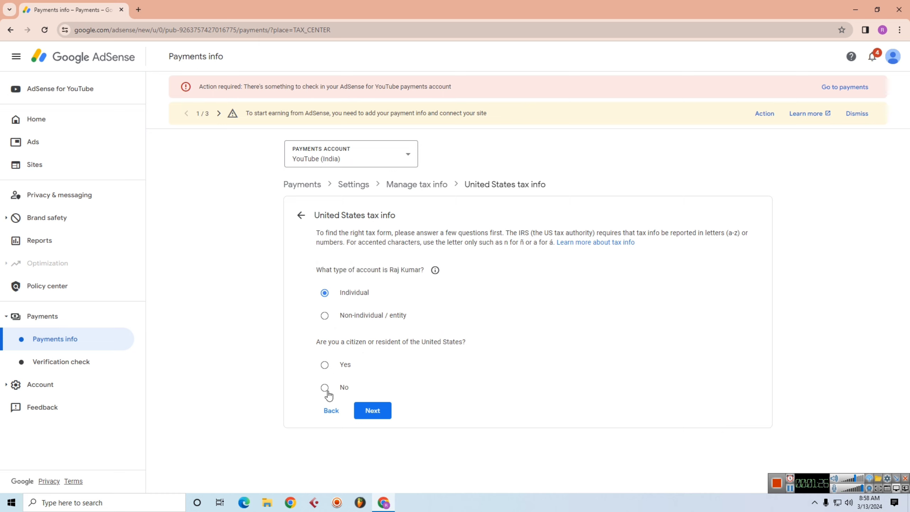
pyautogui.click(375, 416)
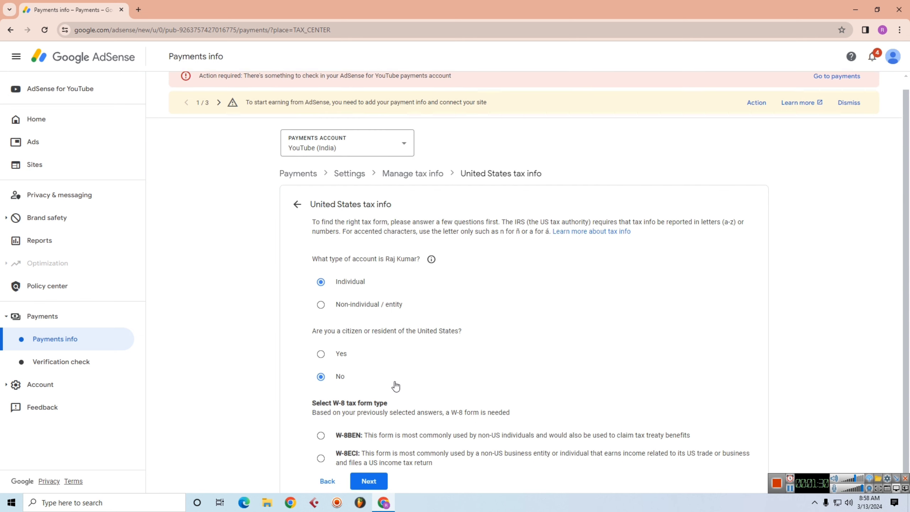
pyautogui.click(322, 430)
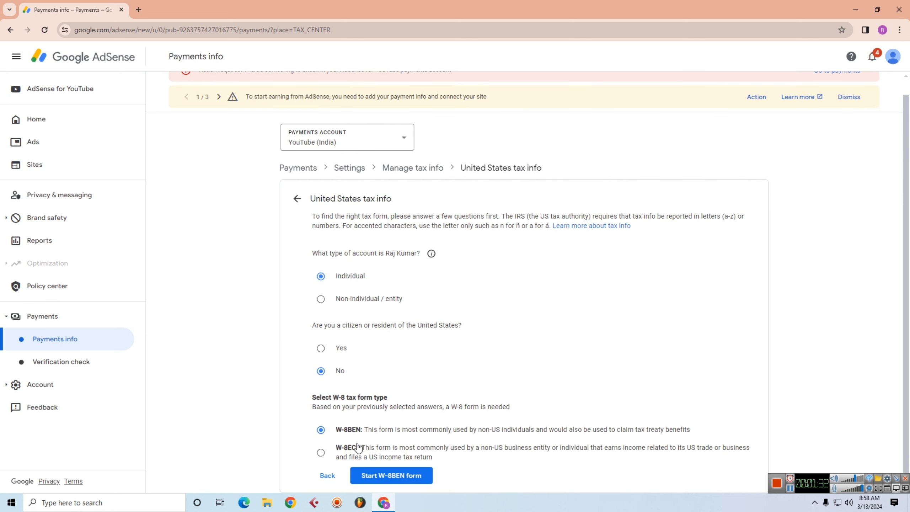
pyautogui.click(391, 475)
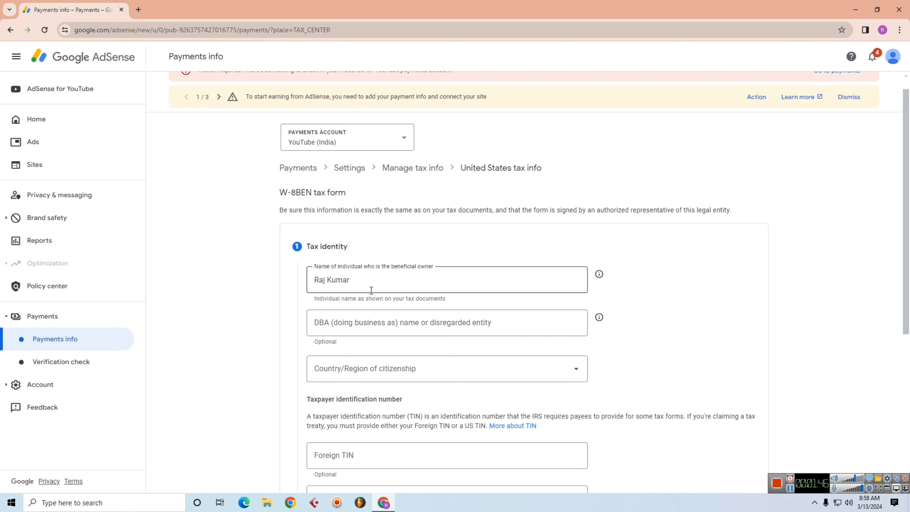
# Step: Set the Country/Region of citizenship to India
pyautogui.scroll(-3, 413, 278)
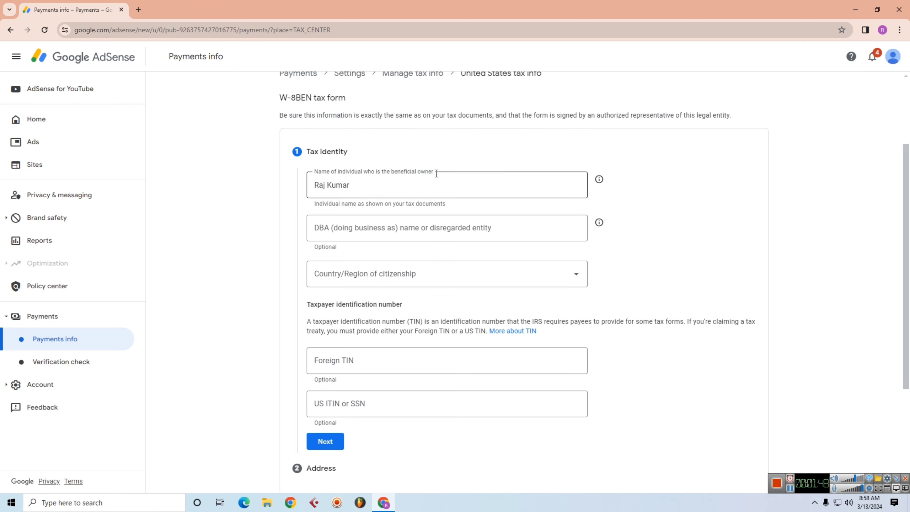
pyautogui.click(372, 283)
pyautogui.scroll(-15, 381, 386)
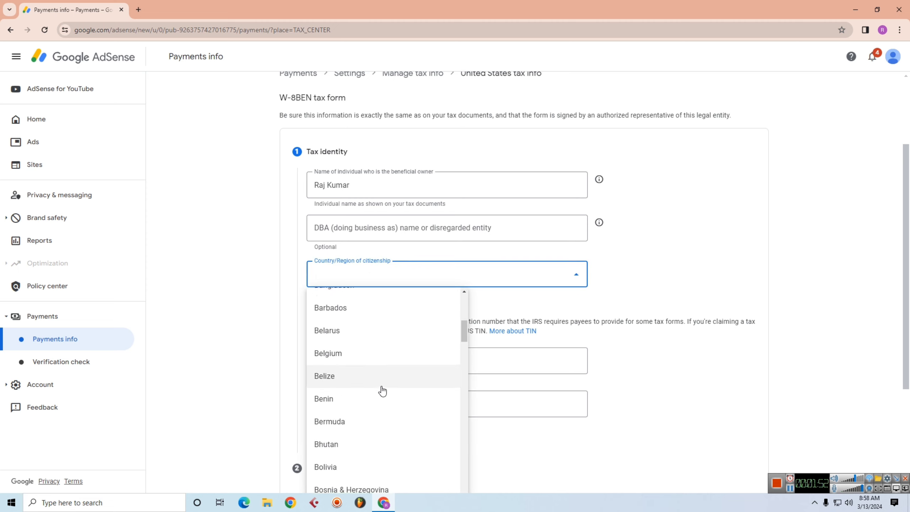
pyautogui.scroll(-20, 382, 393)
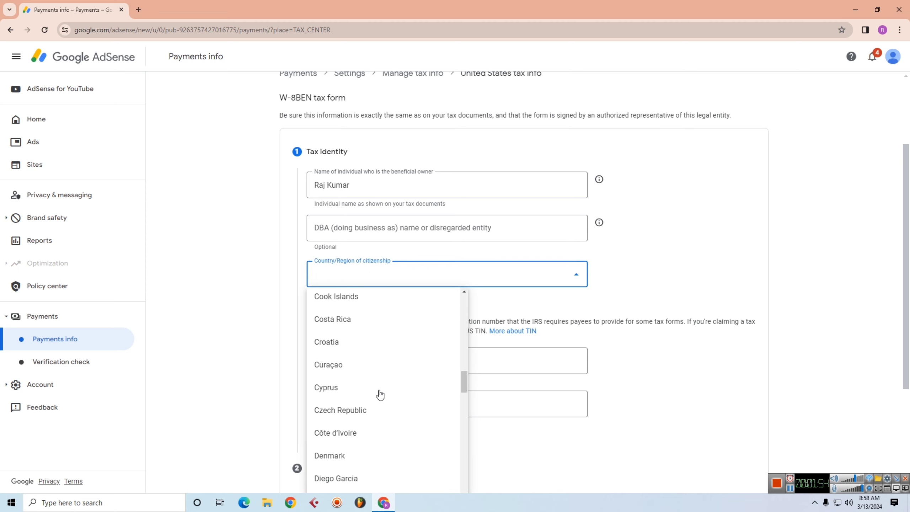
pyautogui.scroll(-20, 380, 394)
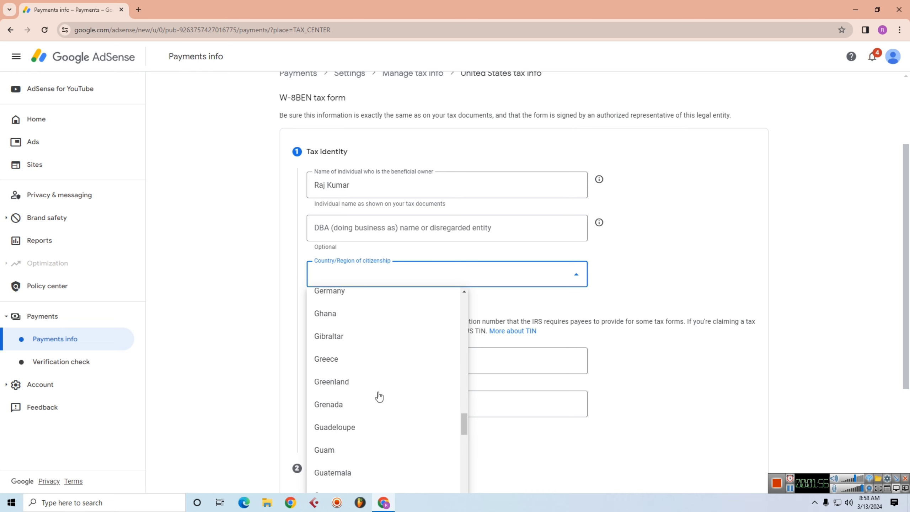
pyautogui.scroll(-6, 379, 396)
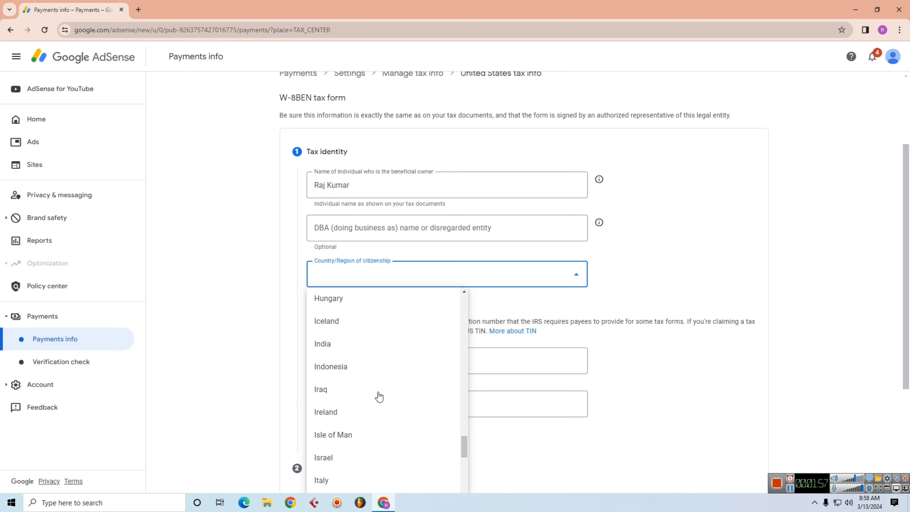
pyautogui.click(325, 348)
pyautogui.scroll(-3, 353, 369)
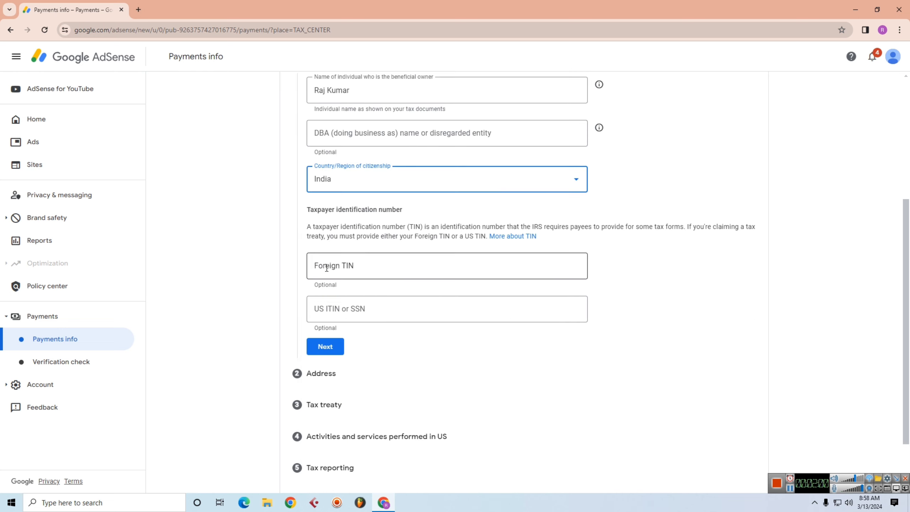
# Step: Enter the foreign tax identification number in the Foreign TIN field
pyautogui.click(346, 268)
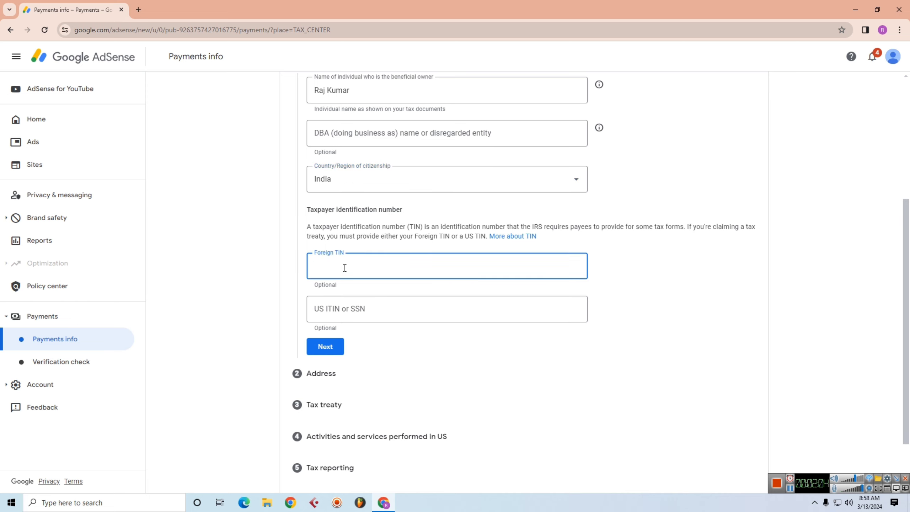
pyautogui.write('HSPK3233G')
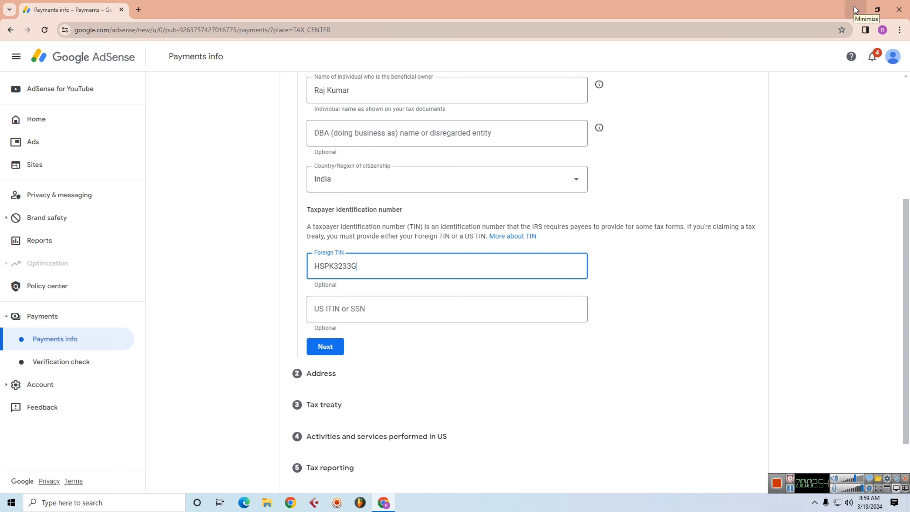
pyautogui.click(790, 488)
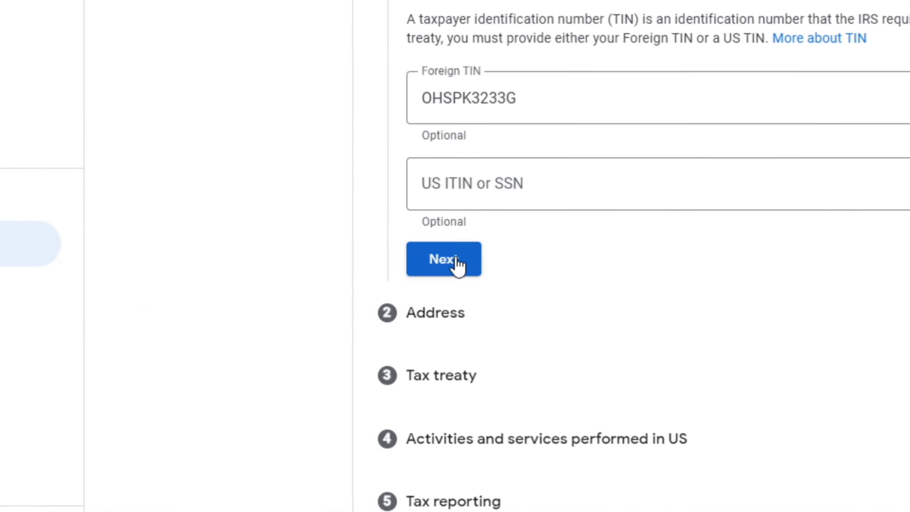
# Step: Move to the Address section and fill the permanent address from the saved suggestion
pyautogui.click(457, 258)
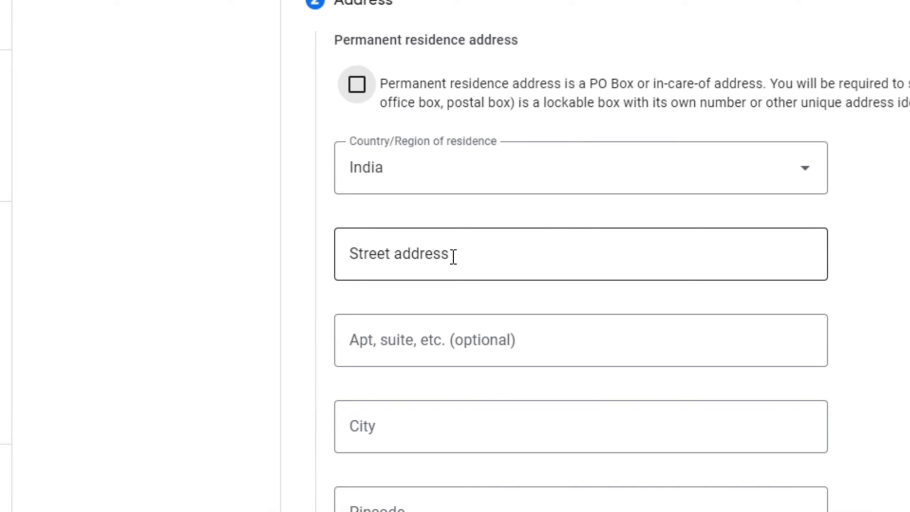
pyautogui.click(453, 257)
pyautogui.click(450, 312)
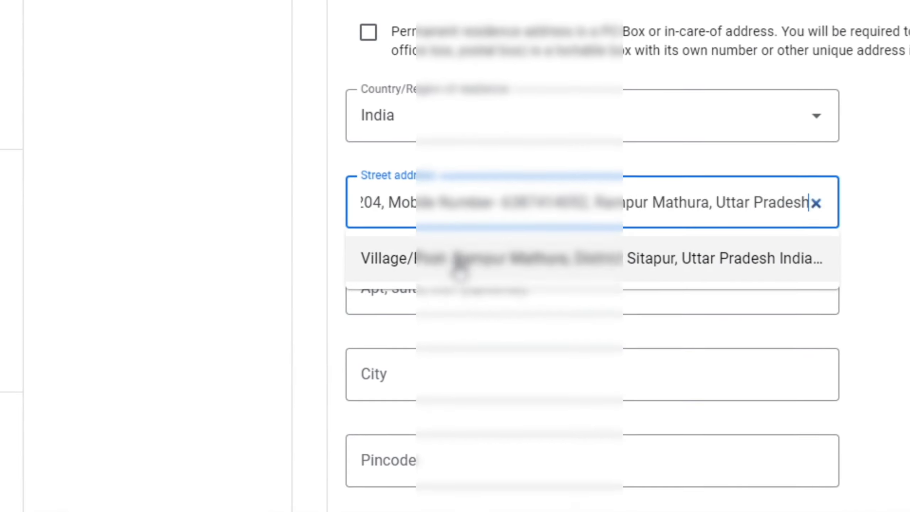
pyautogui.click(457, 260)
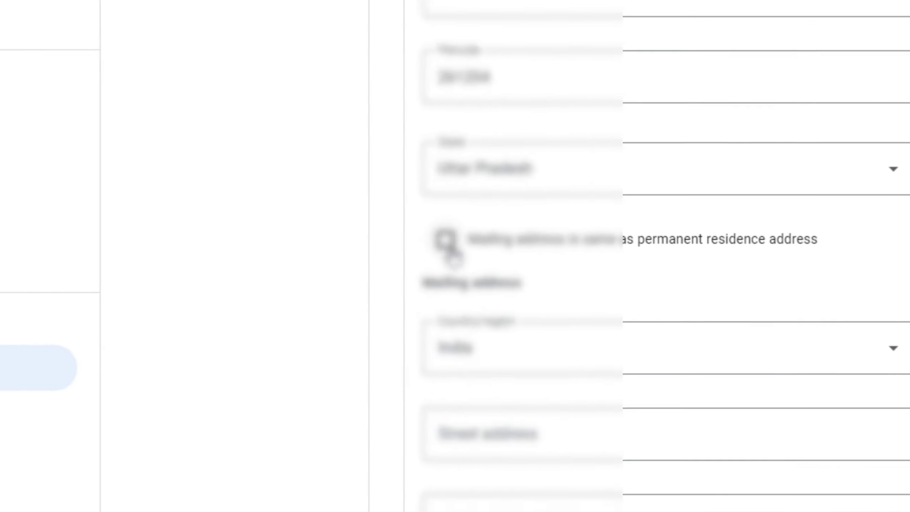
# Step: Use the same address for mailing, mark the PO Box/in-care-of option, and submit the address
pyautogui.click(447, 242)
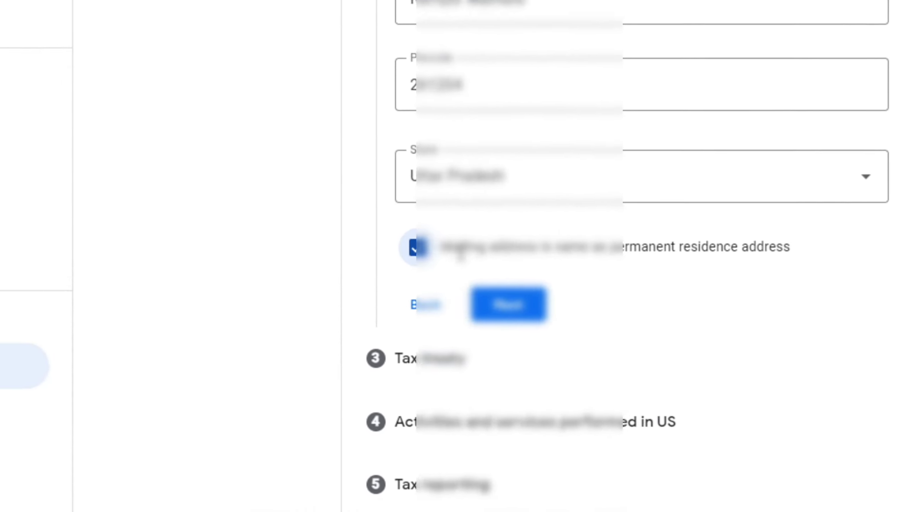
pyautogui.scroll(10, 460, 256)
pyautogui.click(417, 129)
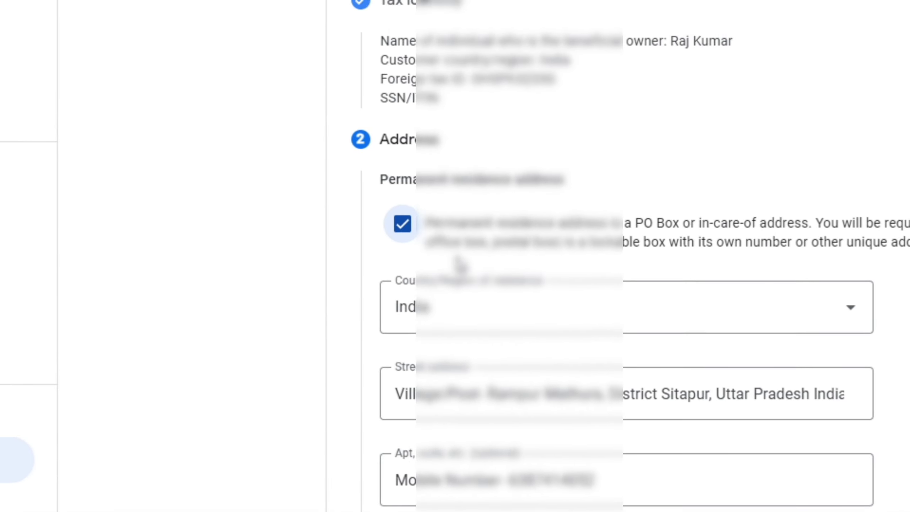
pyautogui.scroll(-3, 460, 265)
pyautogui.scroll(3, 460, 265)
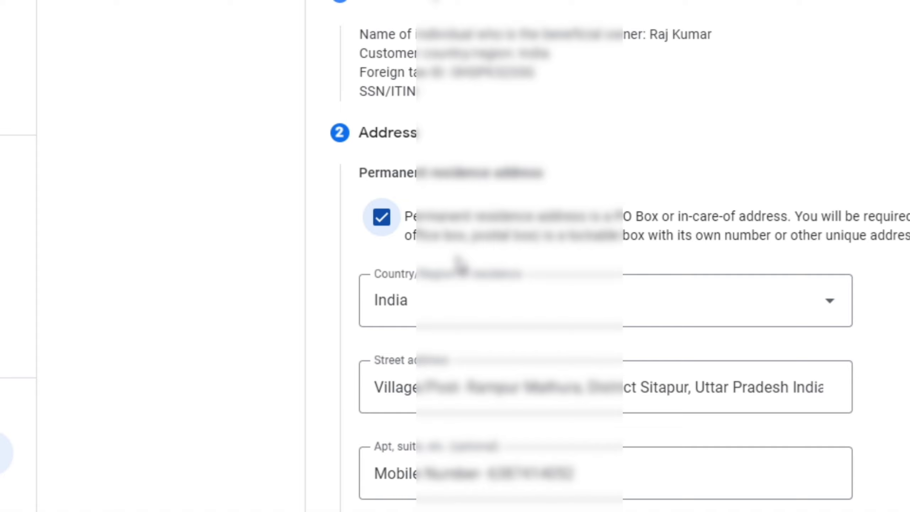
pyautogui.scroll(-10, 461, 265)
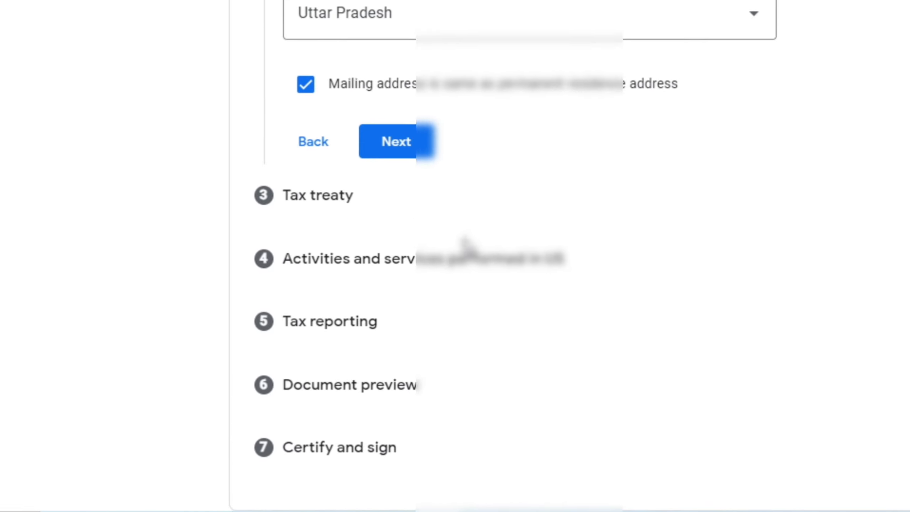
pyautogui.scroll(3, 459, 264)
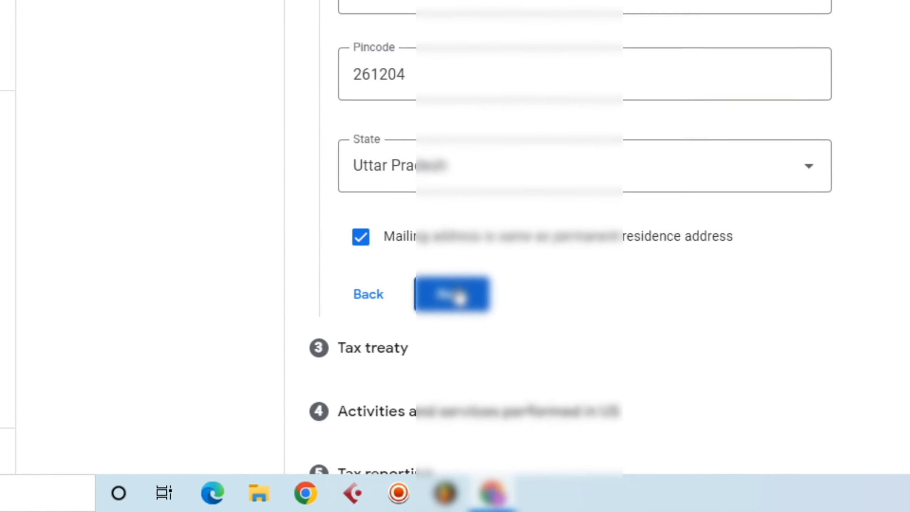
pyautogui.click(459, 300)
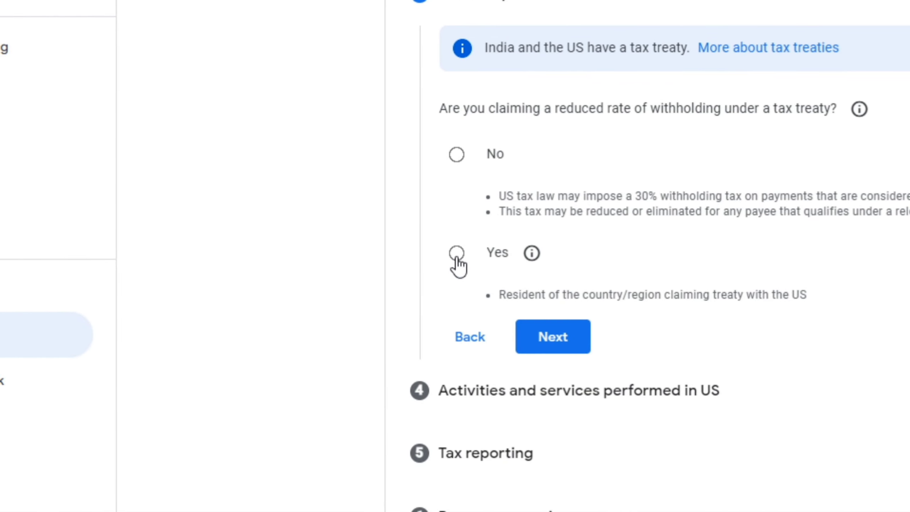
# Step: Claim a reduced treaty rate, confirming residency in India as the treaty country
pyautogui.click(362, 276)
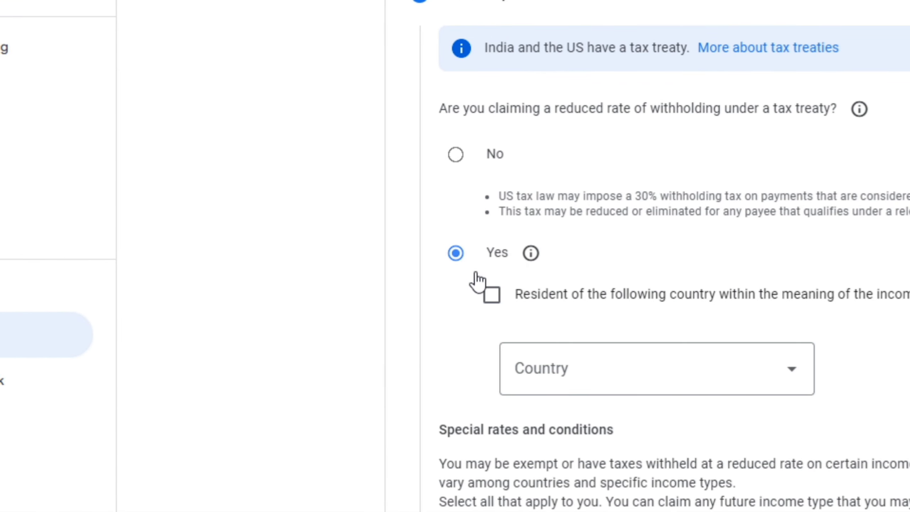
pyautogui.click(494, 298)
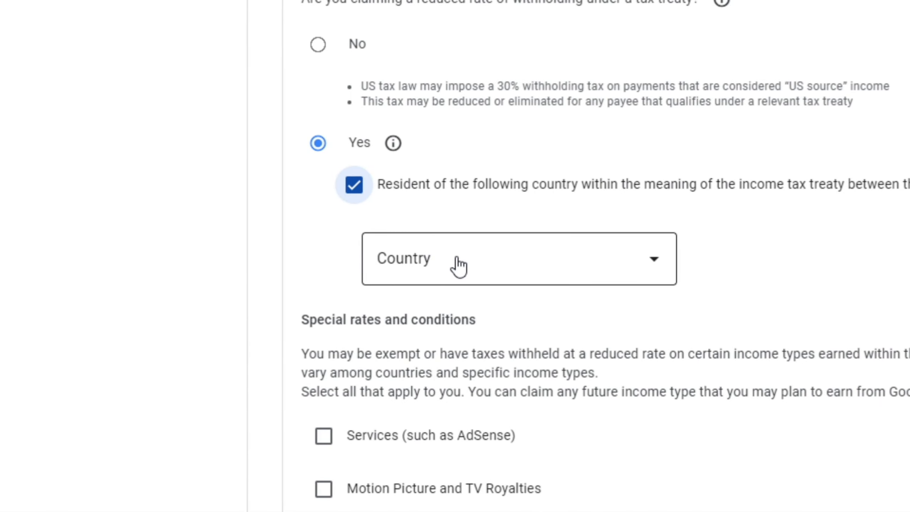
pyautogui.click(458, 265)
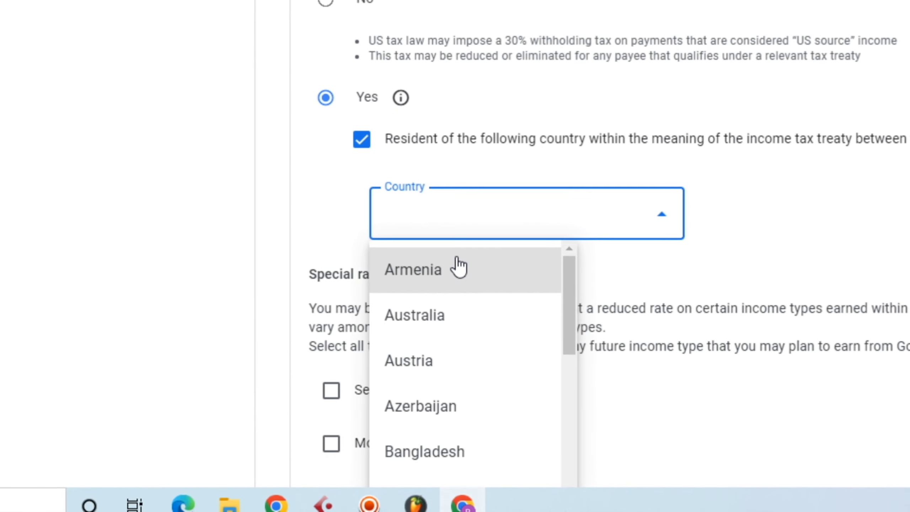
pyautogui.scroll(-3, 457, 283)
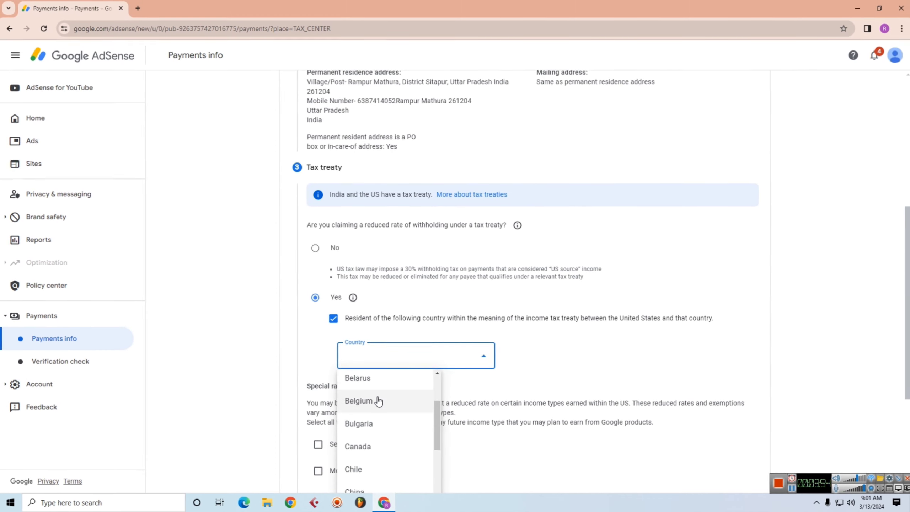
pyautogui.scroll(-15, 378, 402)
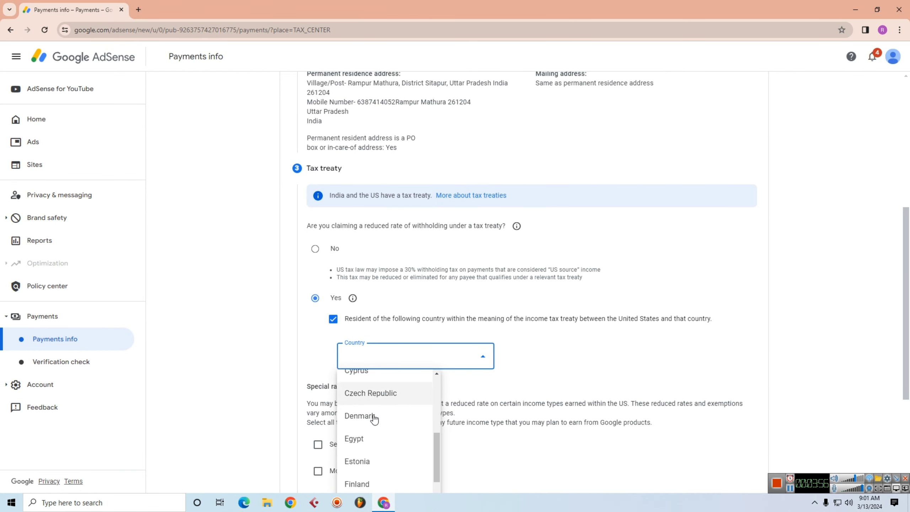
pyautogui.scroll(5, 378, 425)
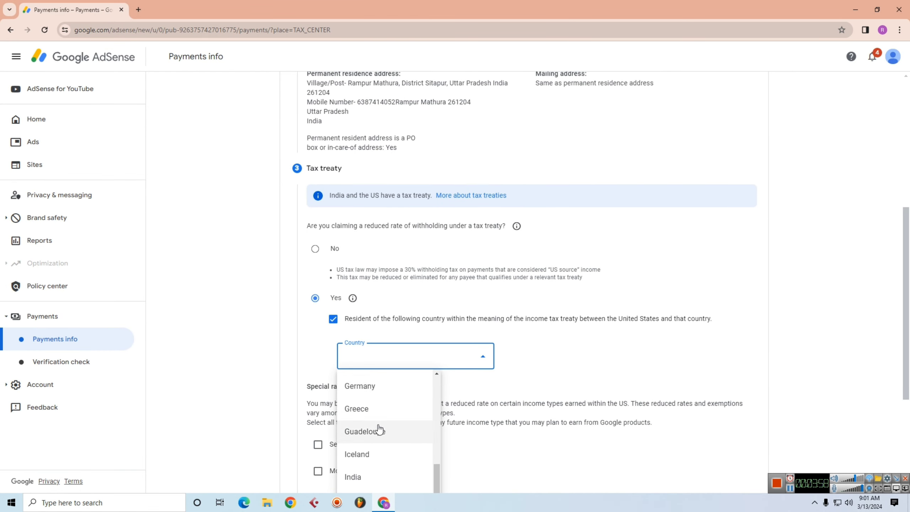
pyautogui.press('Return')
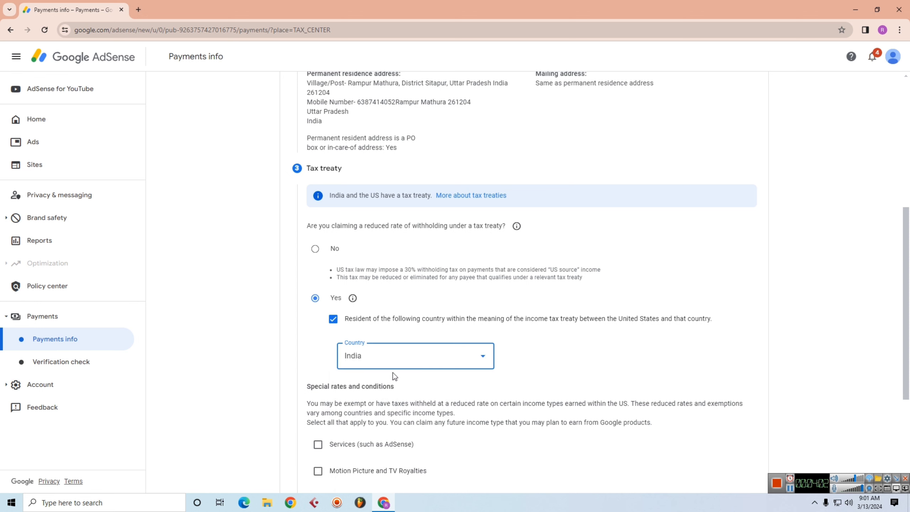
pyautogui.scroll(-3, 401, 360)
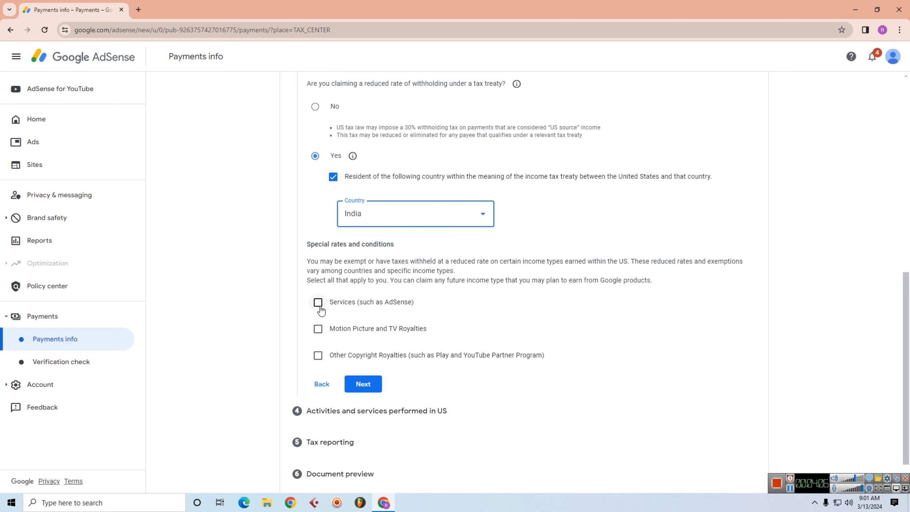
pyautogui.scroll(-1, 321, 311)
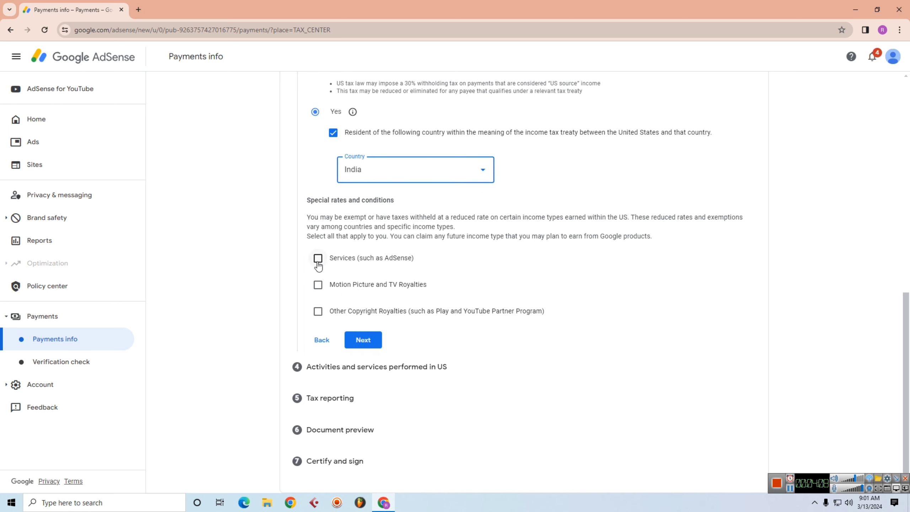
# Step: Claim Services income at 0% under Article 7 paragraph 1, confirming the treaty terms
pyautogui.click(318, 258)
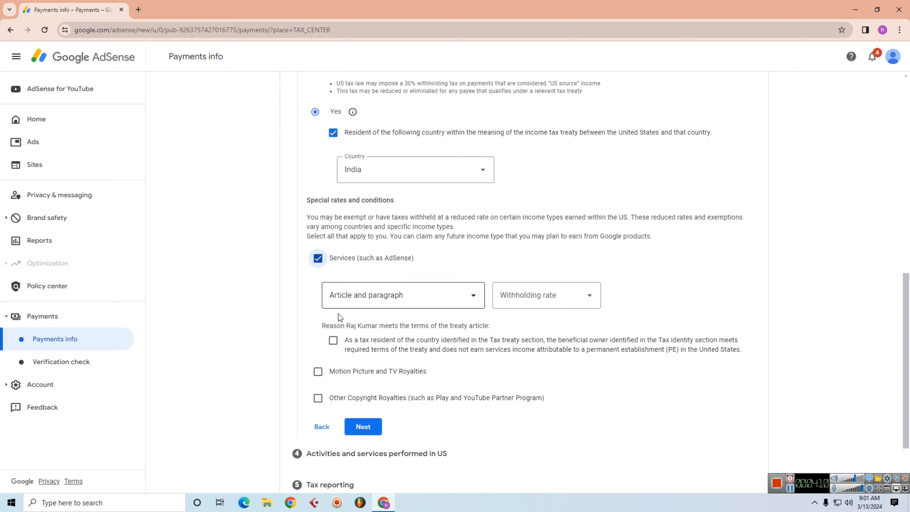
pyautogui.click(363, 298)
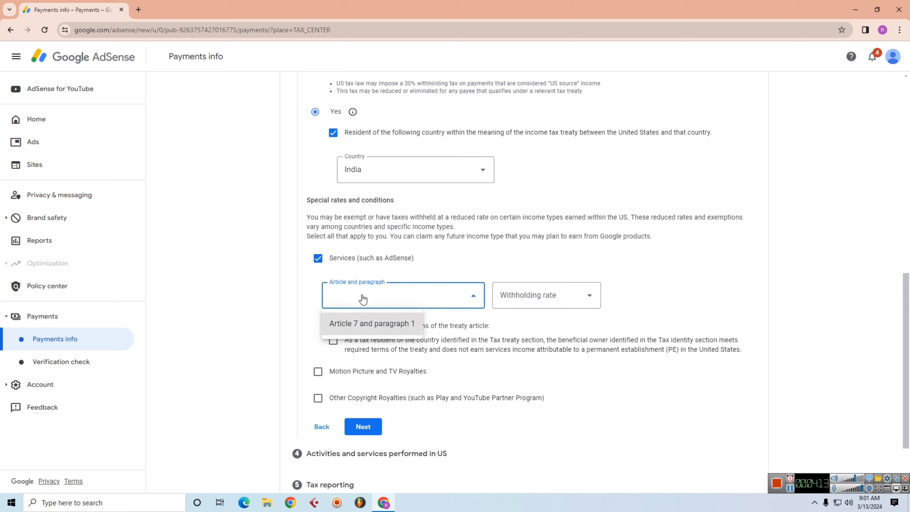
pyautogui.click(369, 324)
pyautogui.click(542, 298)
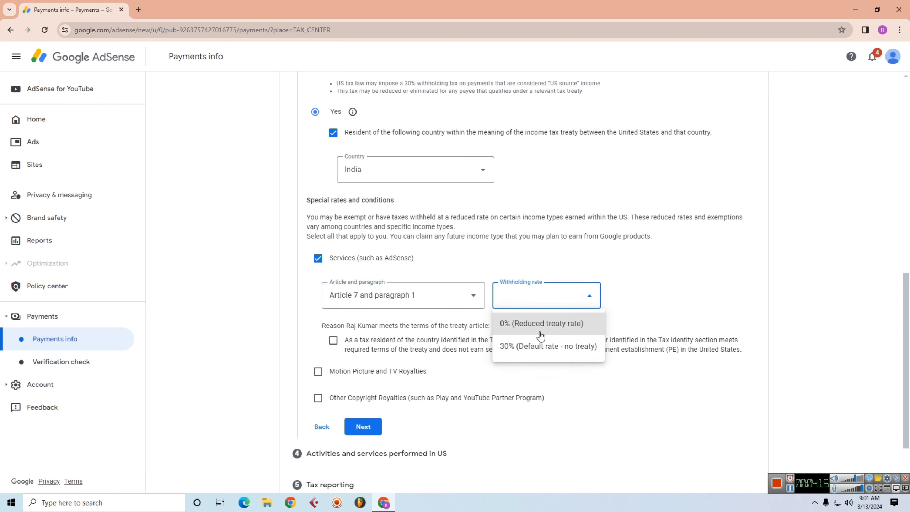
pyautogui.click(522, 325)
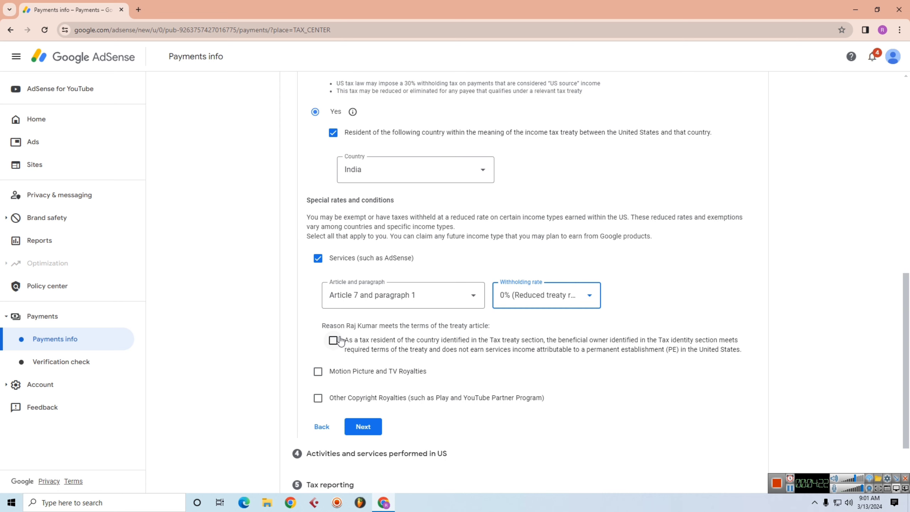
pyautogui.click(333, 341)
# Step: Claim Motion Picture and TV Royalties at 15% under Article 12 2A II, confirmed
pyautogui.click(318, 372)
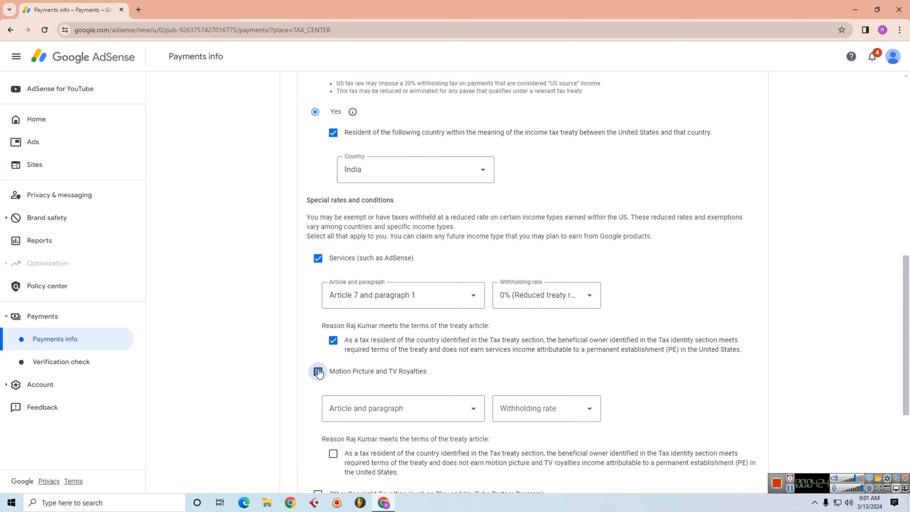
pyautogui.scroll(-4, 385, 396)
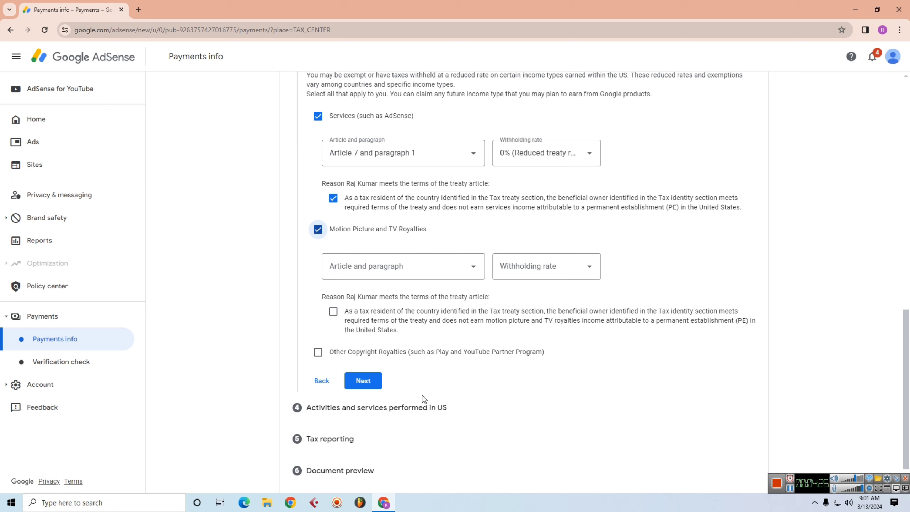
pyautogui.click(365, 270)
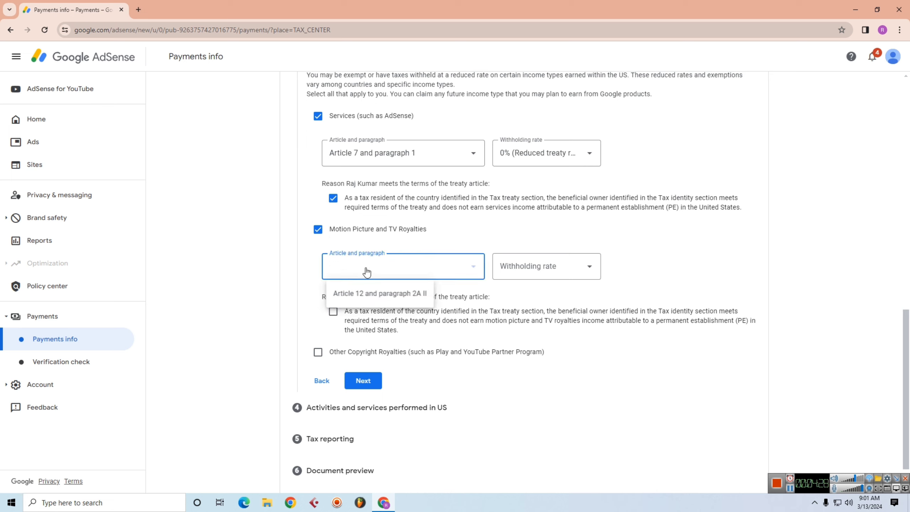
pyautogui.click(364, 296)
pyautogui.click(524, 270)
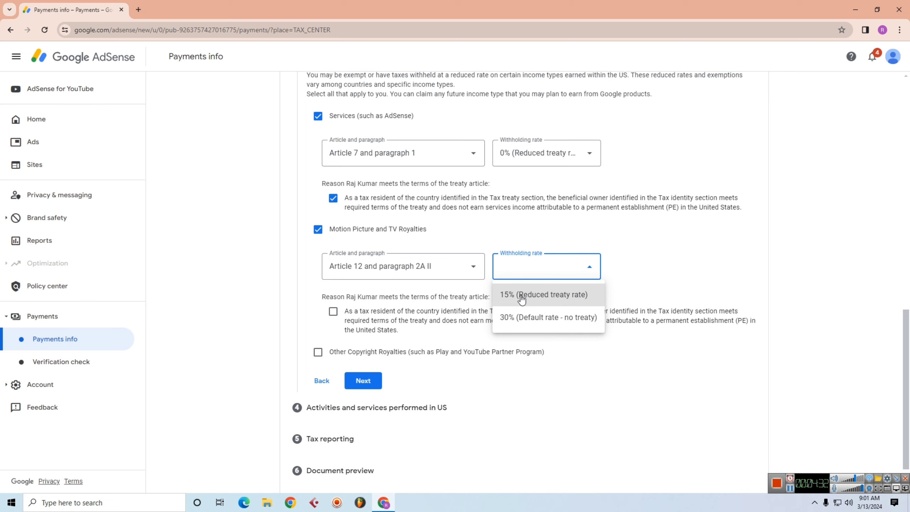
pyautogui.click(522, 299)
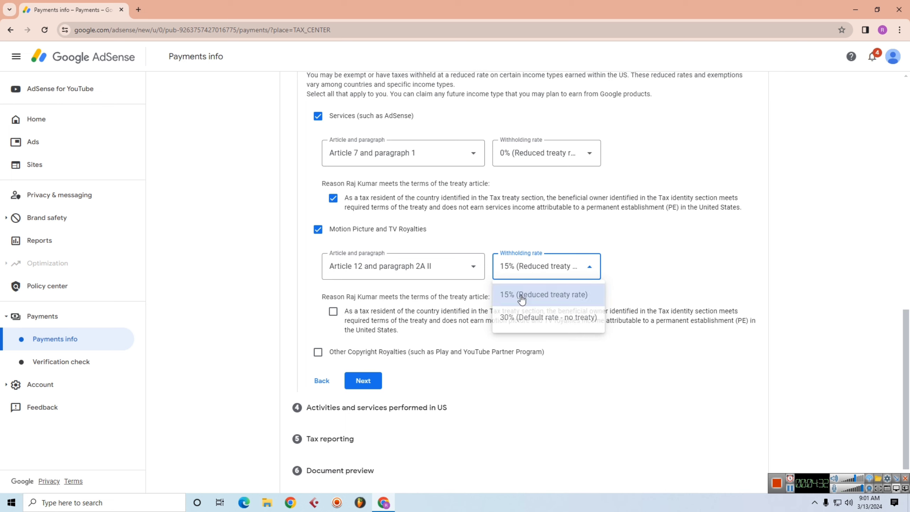
pyautogui.click(333, 312)
# Step: Claim Other Copyright Royalties at 15% under Article 12 2A II, confirming the treaty reason
pyautogui.click(318, 351)
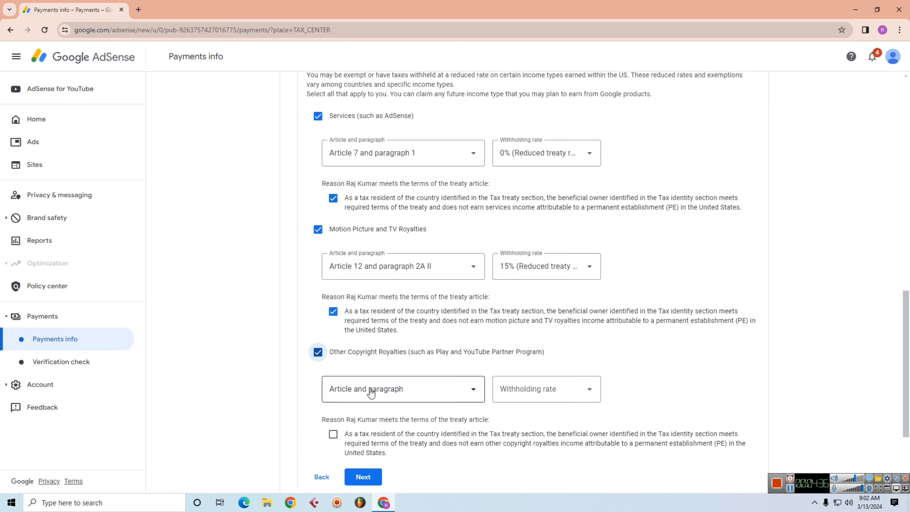
pyautogui.click(370, 393)
pyautogui.click(376, 416)
pyautogui.click(533, 396)
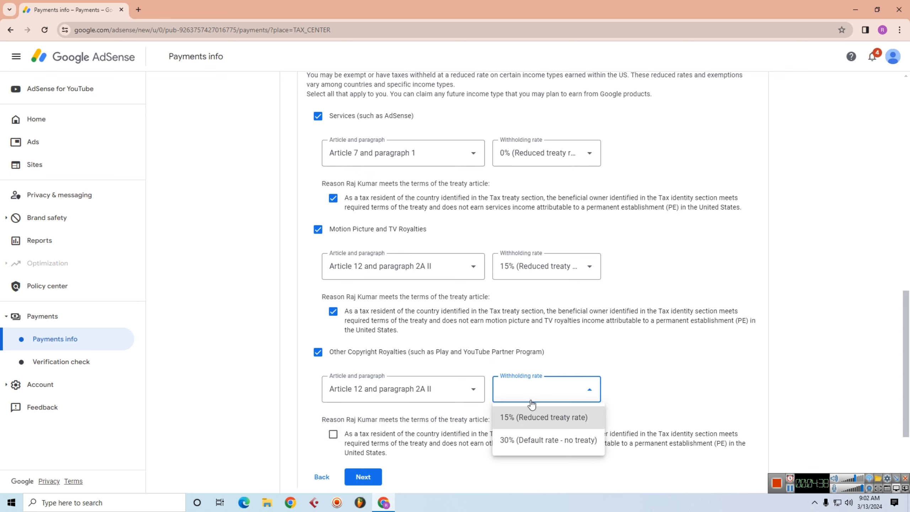
pyautogui.click(526, 421)
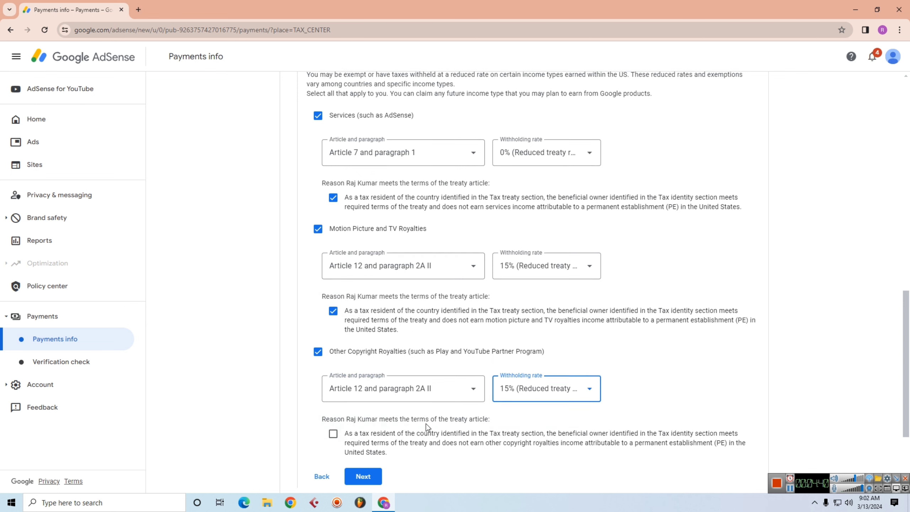
pyautogui.scroll(-2, 377, 394)
pyautogui.click(333, 340)
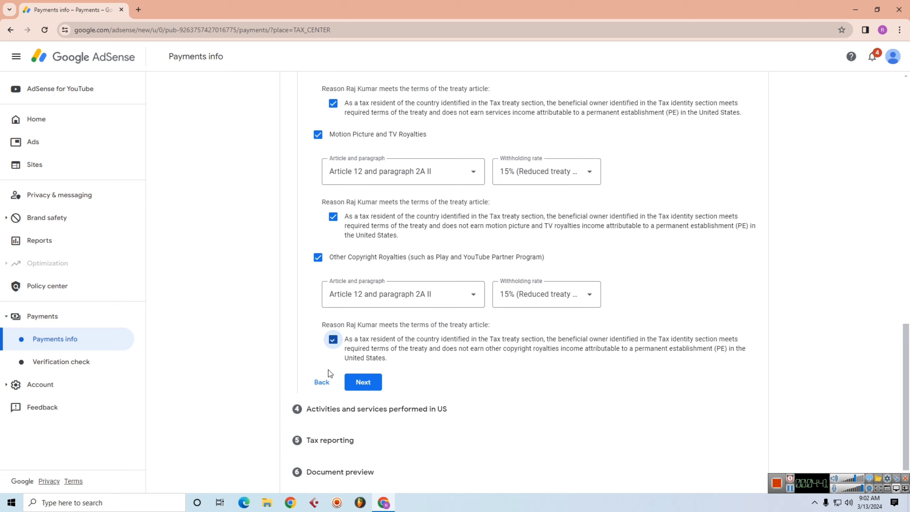
# Step: Save the treaty claims, answer No to US activities, and certify services are performed outside the US
pyautogui.click(357, 383)
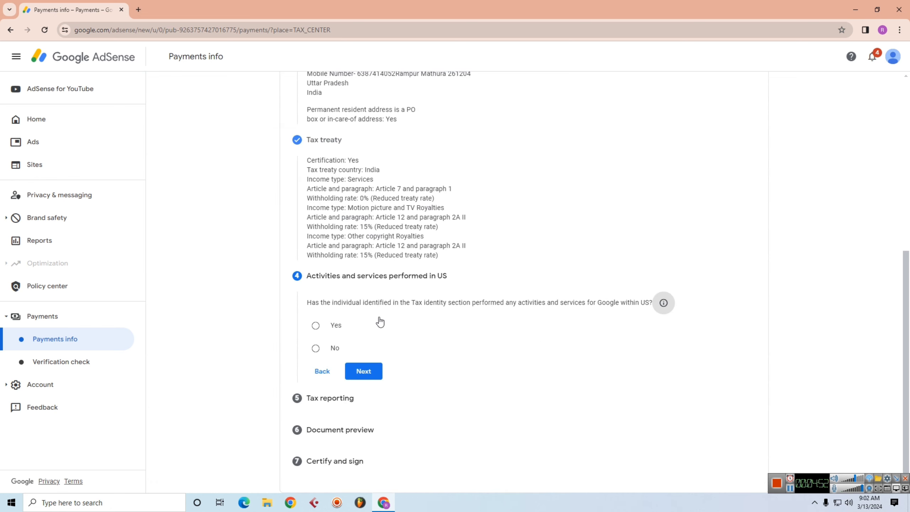
pyautogui.click(315, 348)
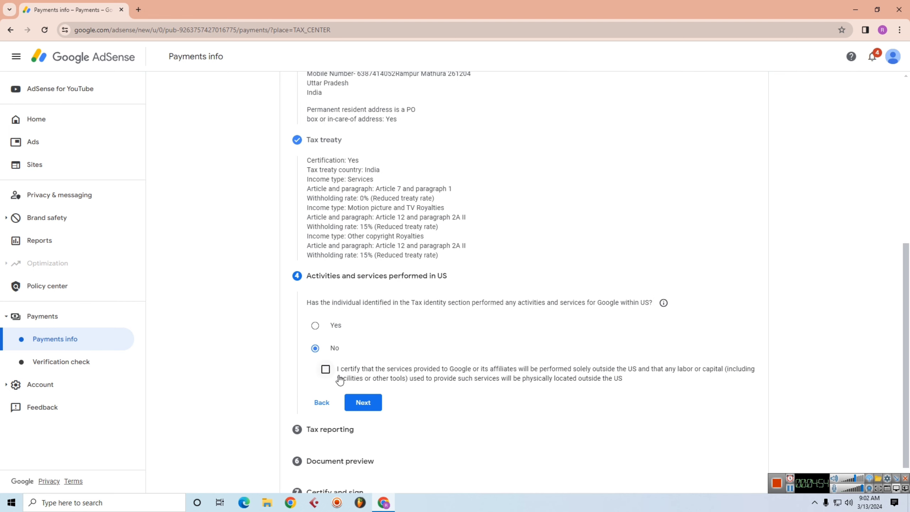
pyautogui.scroll(-1, 335, 366)
pyautogui.click(322, 341)
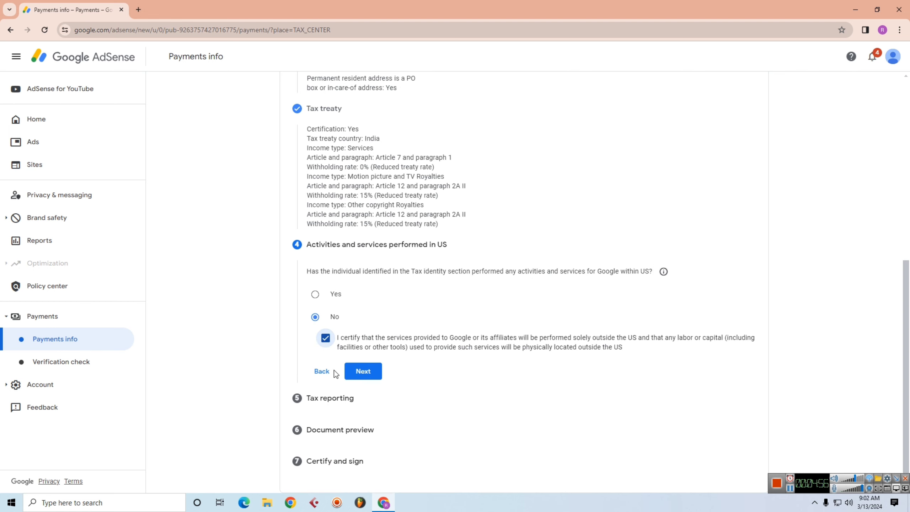
pyautogui.click(363, 373)
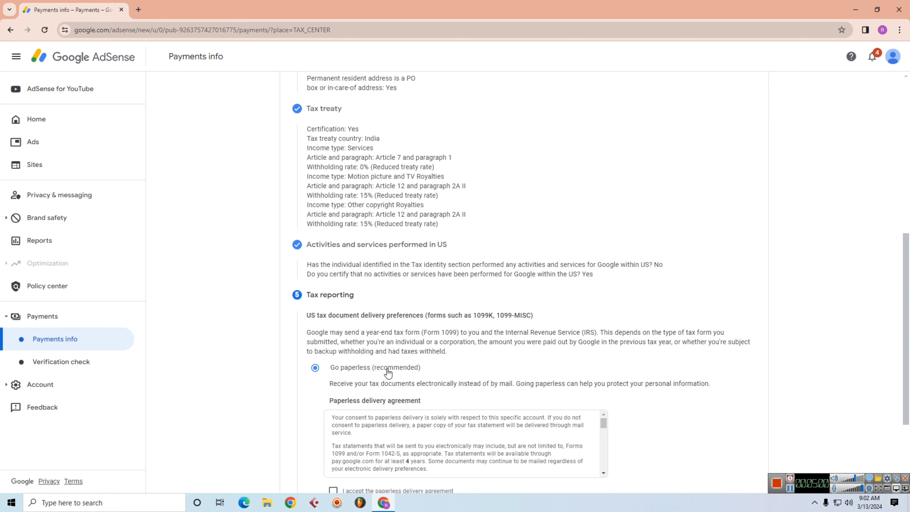
# Step: Accept the paperless tax document delivery agreement and reach the document preview
pyautogui.scroll(-4, 386, 369)
pyautogui.scroll(-5, 380, 344)
pyautogui.scroll(-3, 372, 339)
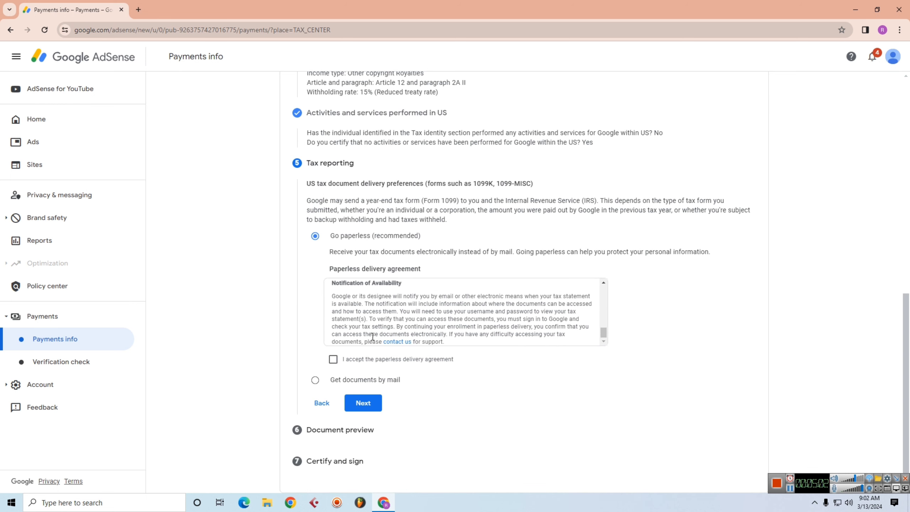
pyautogui.click(333, 360)
pyautogui.click(363, 404)
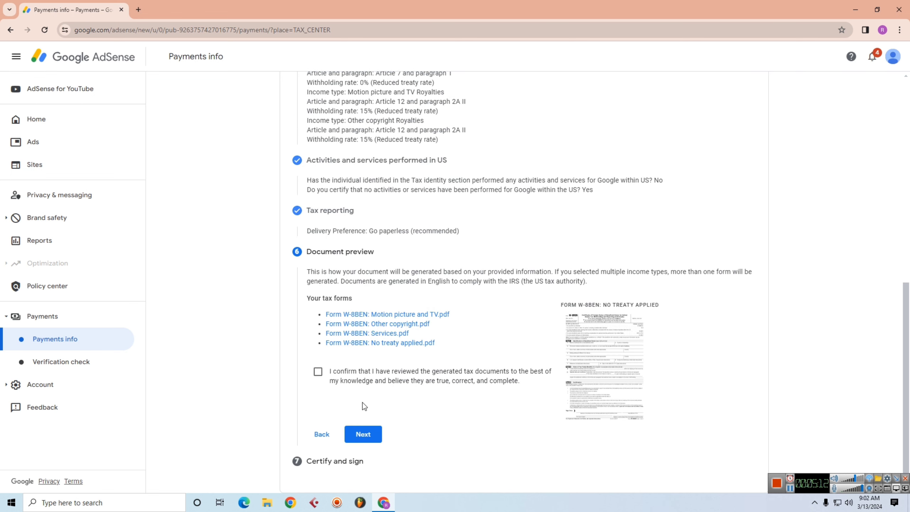
# Step: Confirm the generated W-8BEN documents were reviewed and opt into the unchanged status affidavit
pyautogui.click(318, 372)
pyautogui.click(365, 435)
pyautogui.scroll(-5, 367, 377)
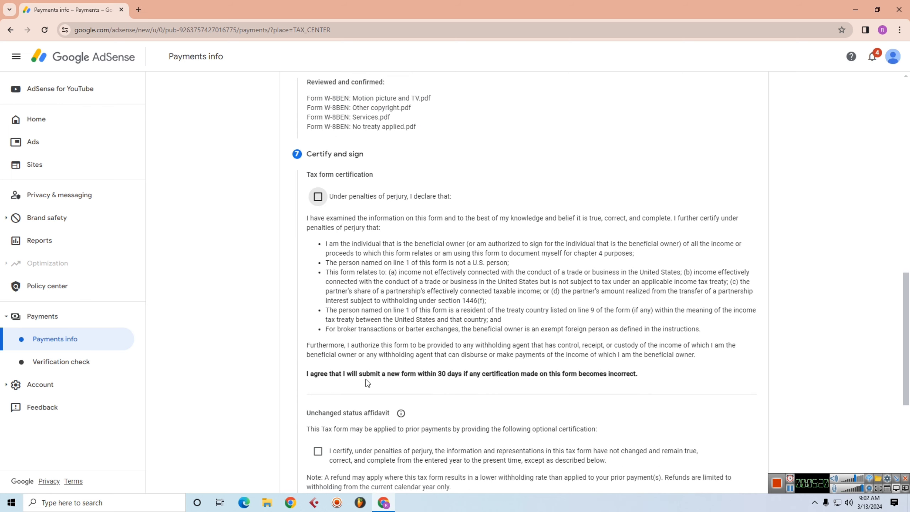
pyautogui.click(318, 451)
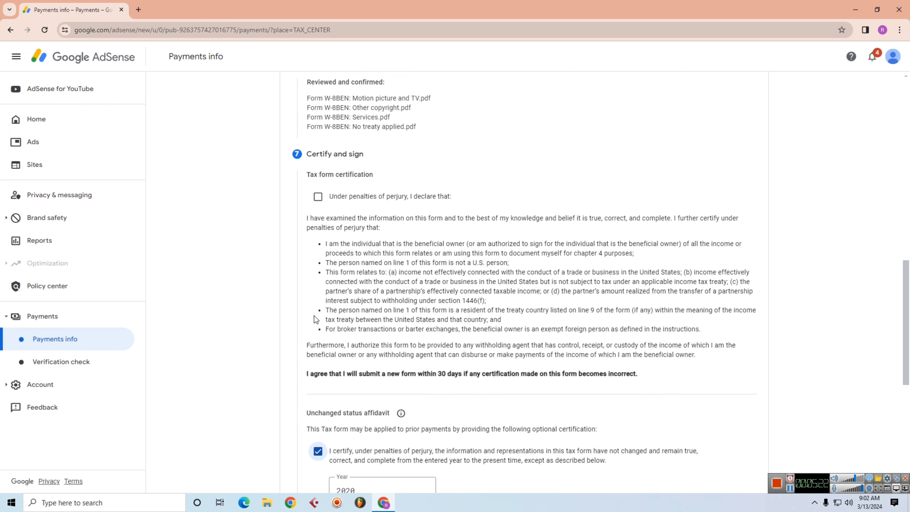
# Step: Declare under penalties of perjury, confirm being the beneficial owner, and submit the form
pyautogui.click(318, 196)
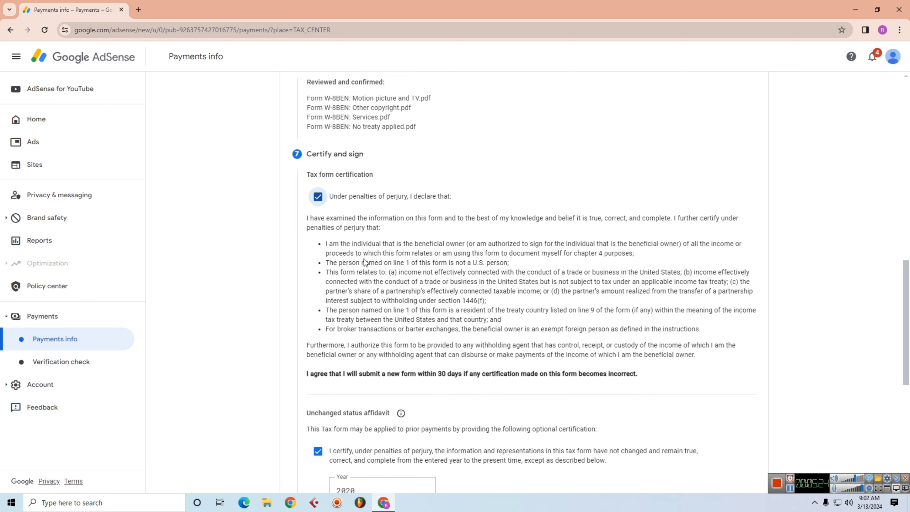
pyautogui.scroll(-5, 364, 259)
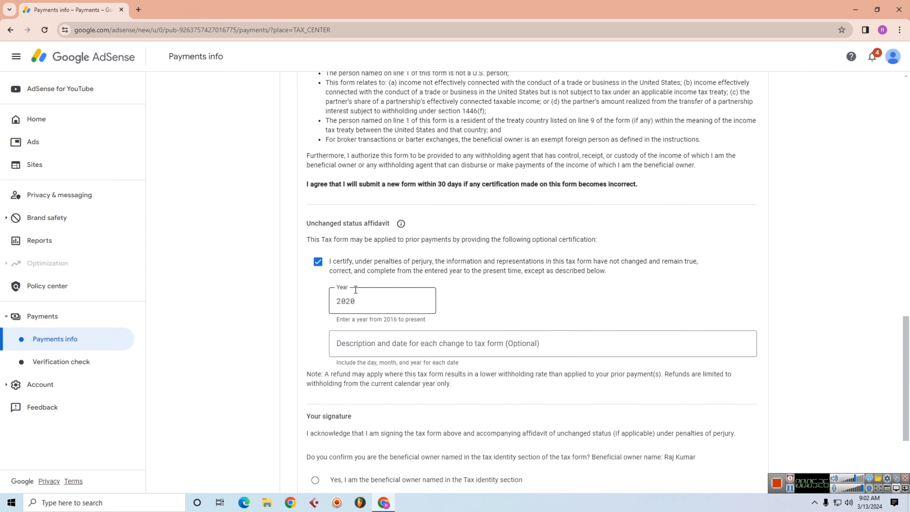
pyautogui.scroll(-1, 356, 287)
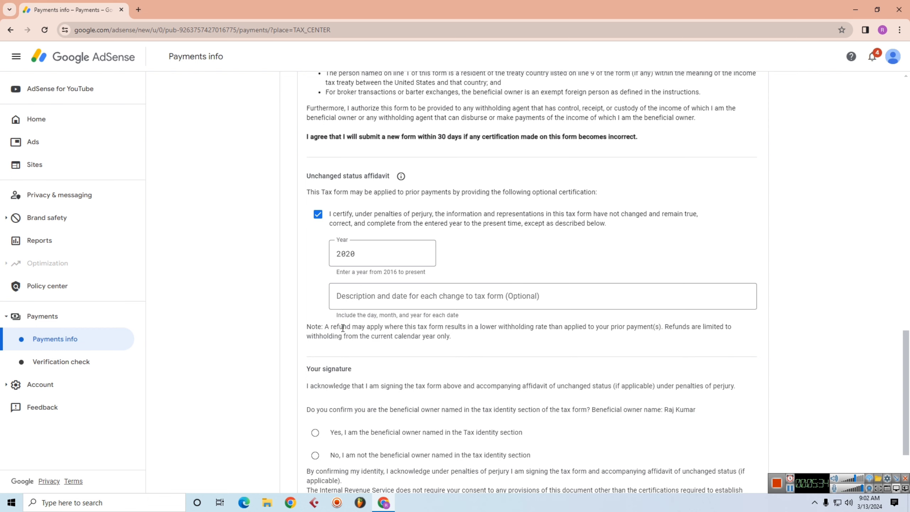
pyautogui.scroll(-2, 341, 326)
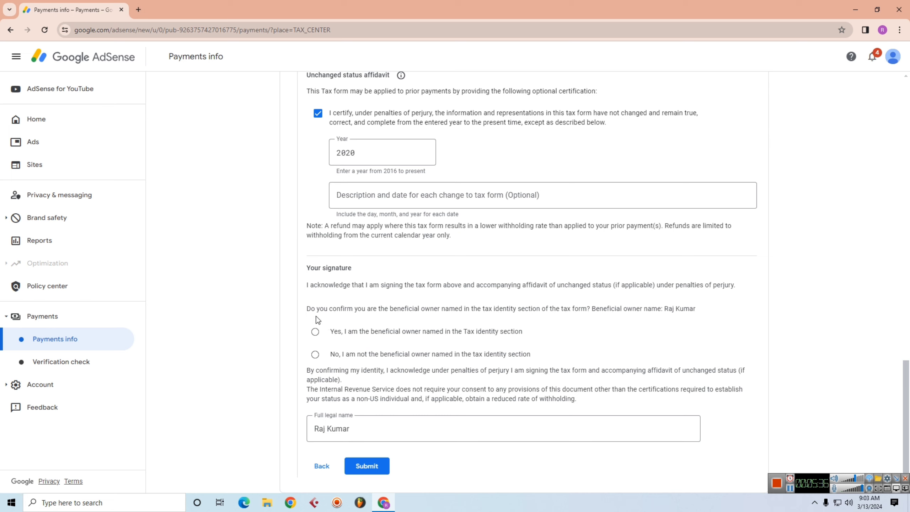
pyautogui.click(315, 332)
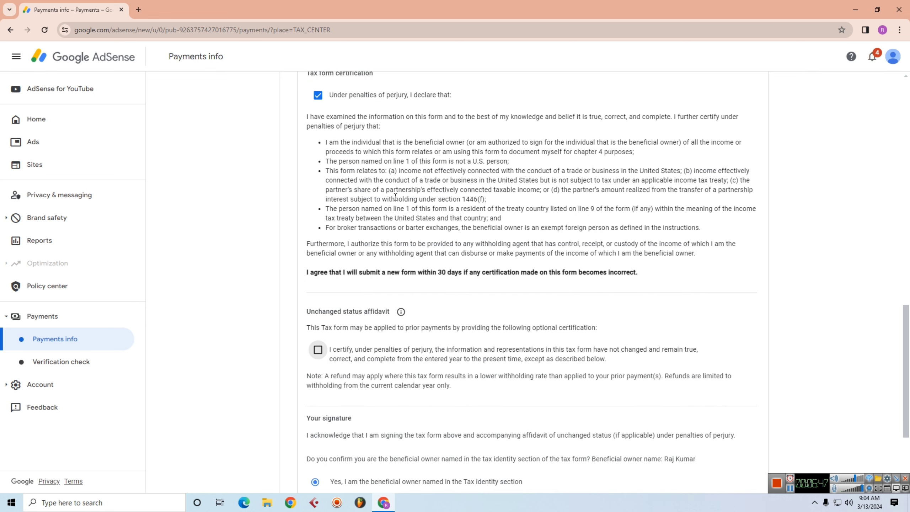
pyautogui.scroll(-3, 395, 197)
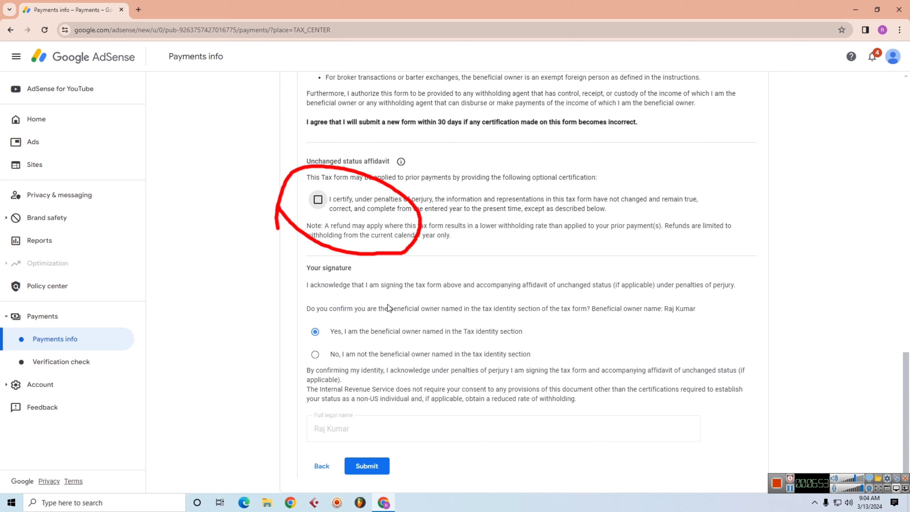
pyautogui.click(368, 466)
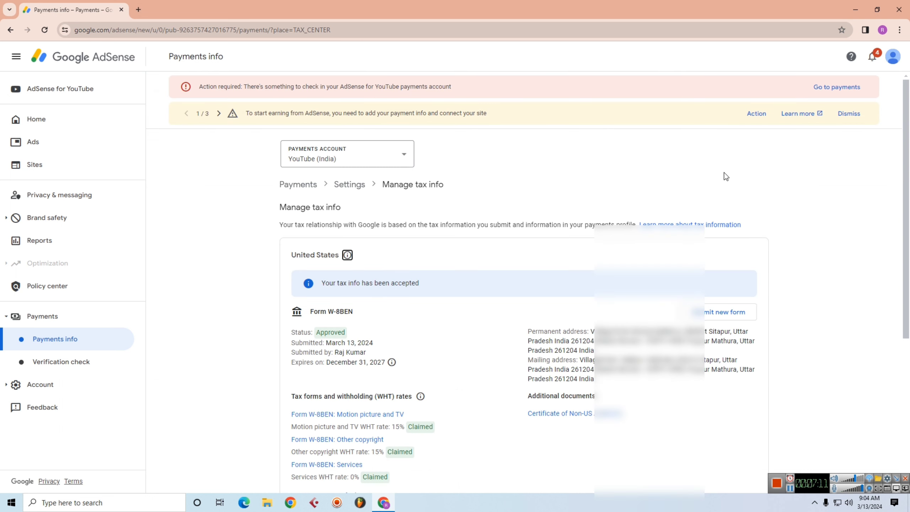
# Step: Scroll Manage tax info to check Form W-8BEN shows Approved, expiring December 31, 2027
pyautogui.scroll(-2, 846, 248)
pyautogui.scroll(1, 845, 246)
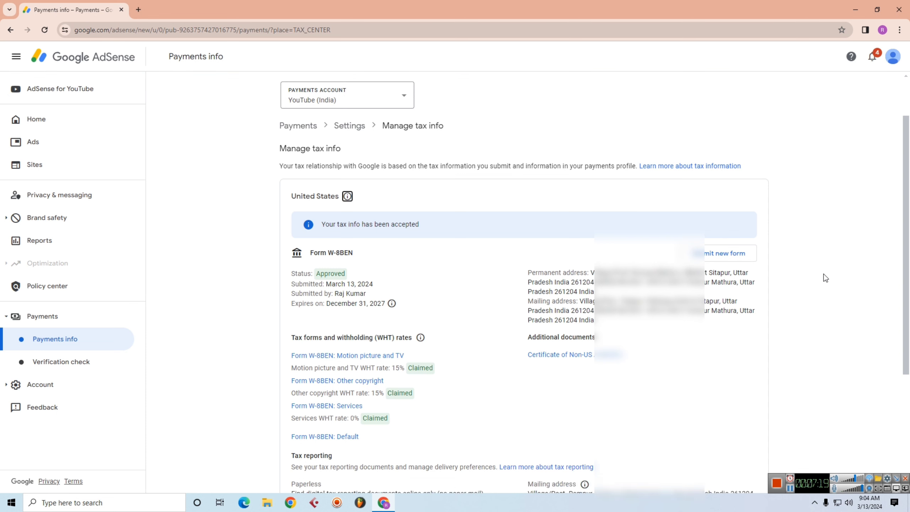
pyautogui.scroll(-5, 826, 279)
pyautogui.scroll(6, 826, 278)
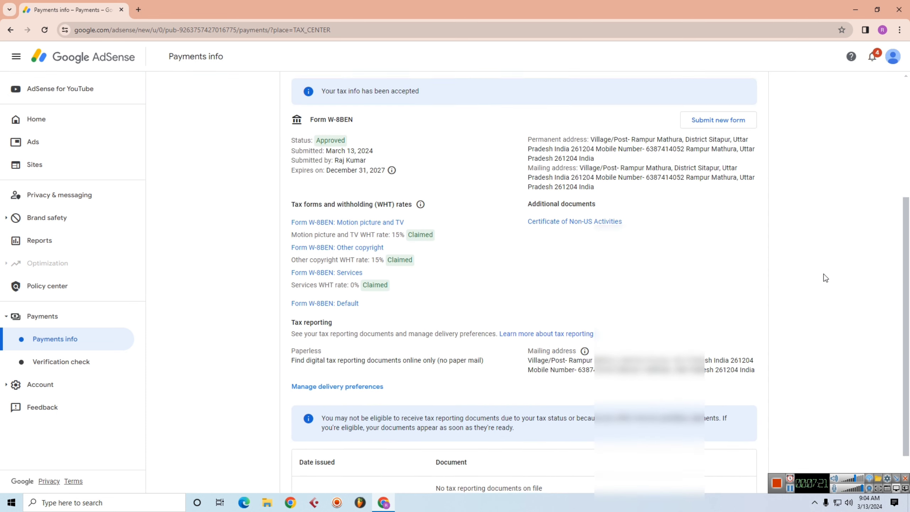
pyautogui.scroll(-1, 826, 279)
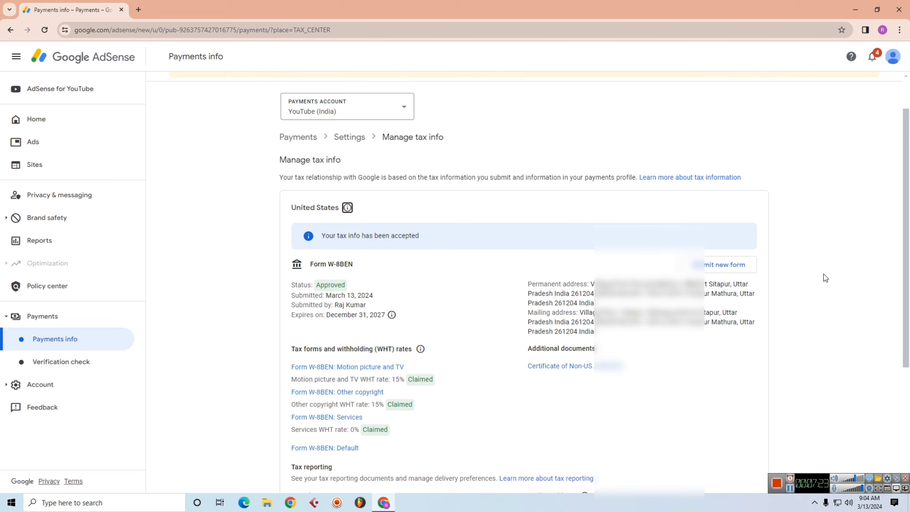
pyautogui.scroll(2, 826, 278)
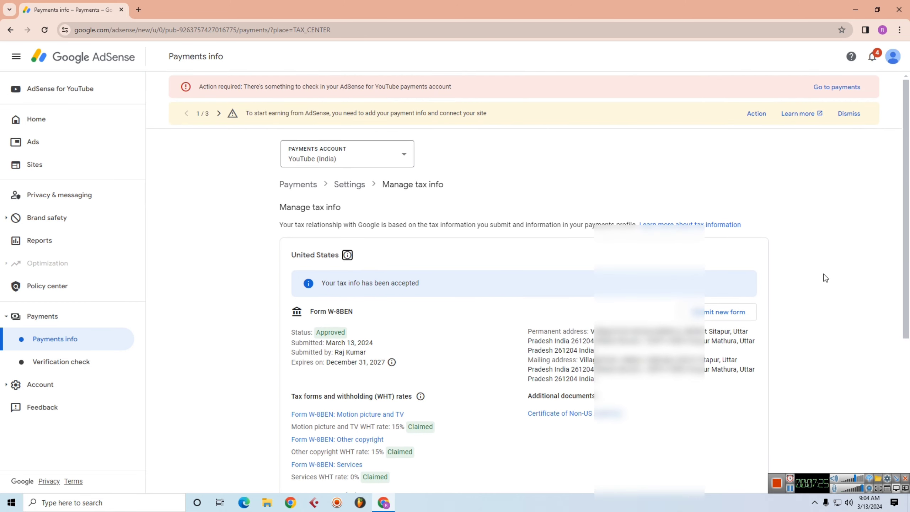
pyautogui.scroll(-1, 826, 279)
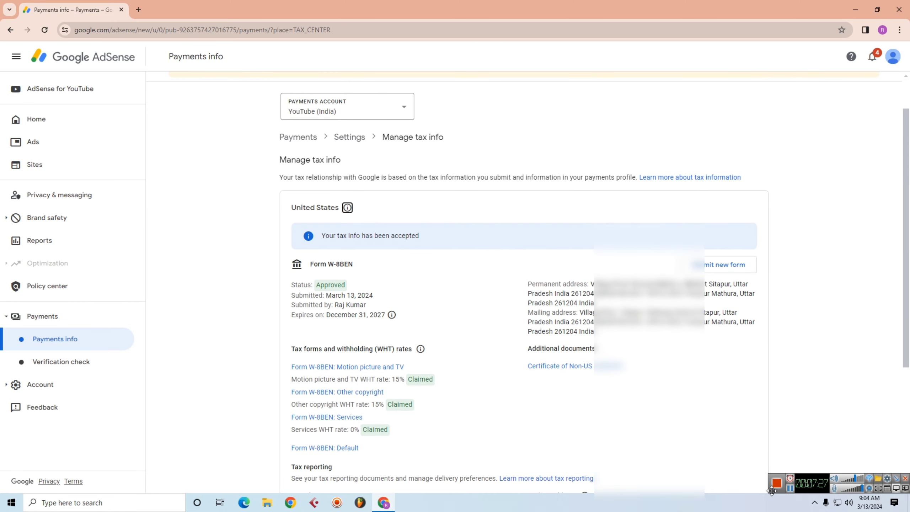